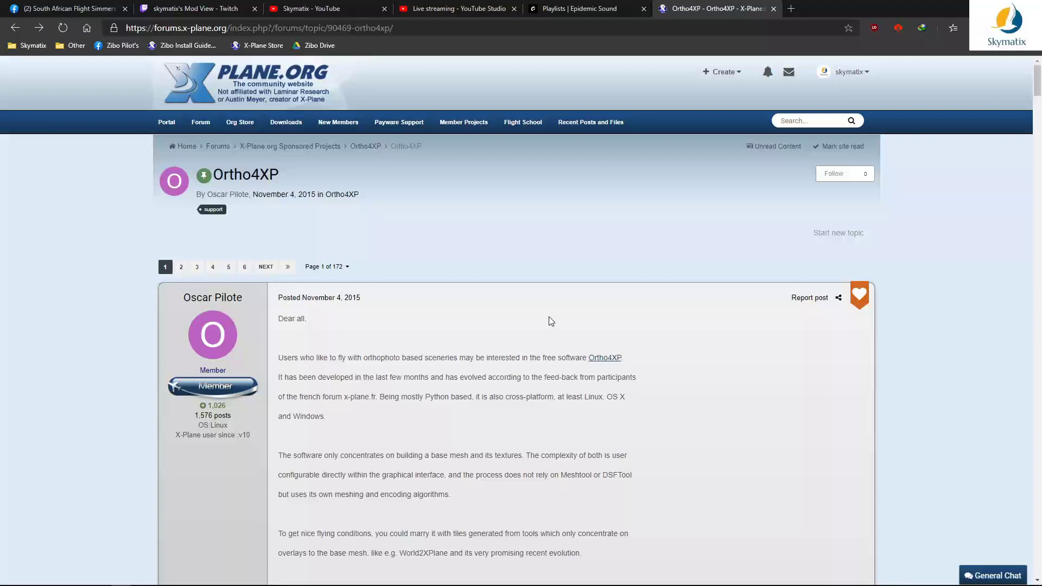
Scroll down the first forum post to the Ortho4XP Windows download link.
scroll(549, 317, down, 9)
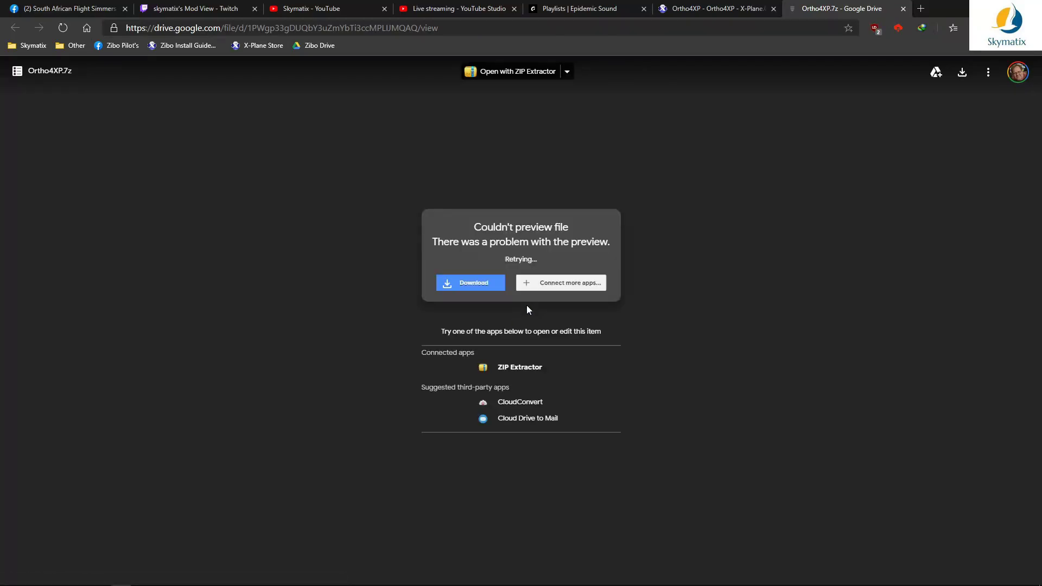
Download Ortho4XP.7z from Google Drive, accepting the no-virus-scan warning.
click(472, 284)
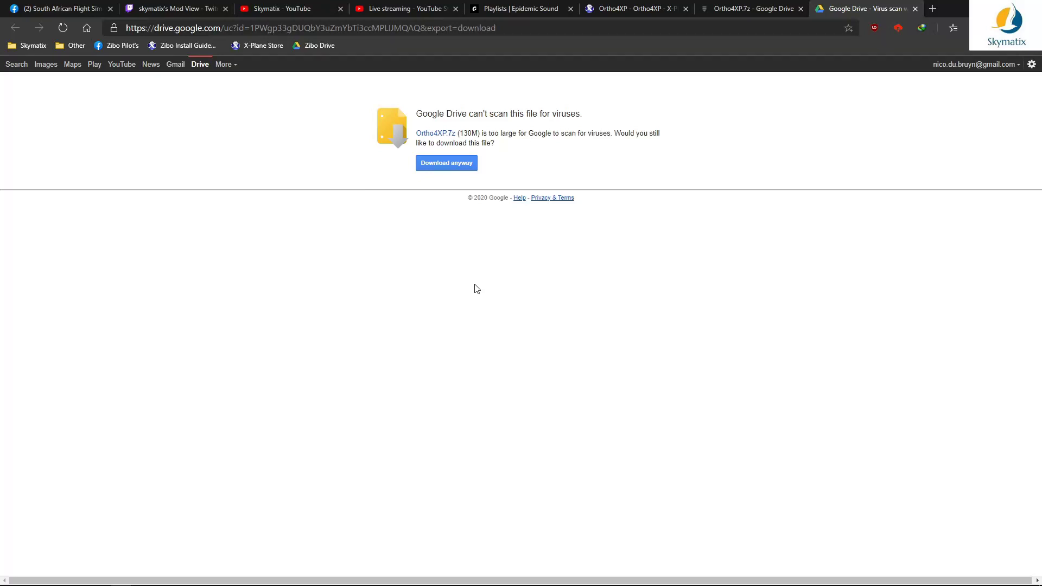
click(448, 163)
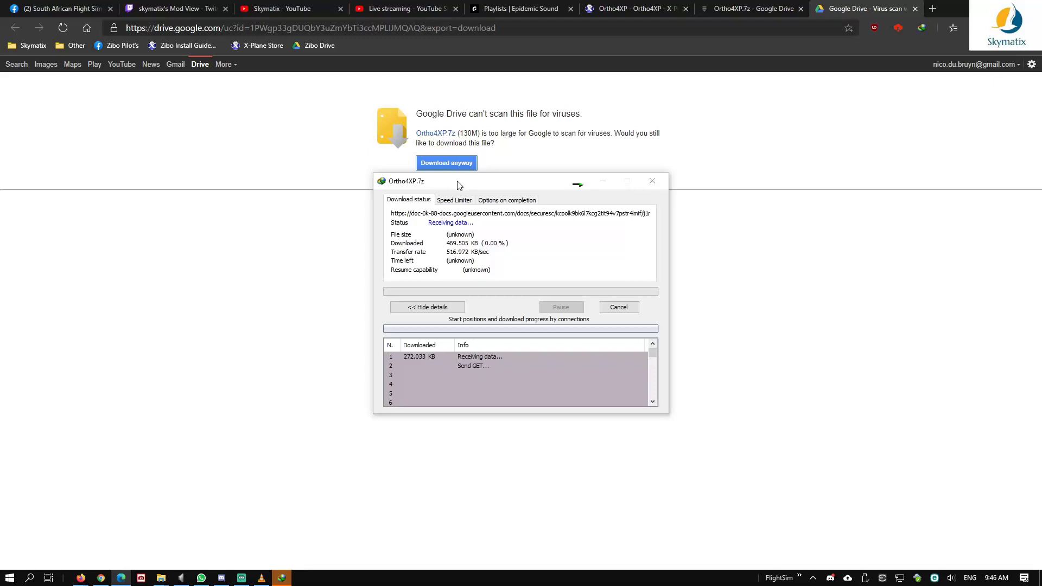
Nudge the IDM progress window down while Ortho4XP.7z finishes downloading.
drag(456, 184, 457, 207)
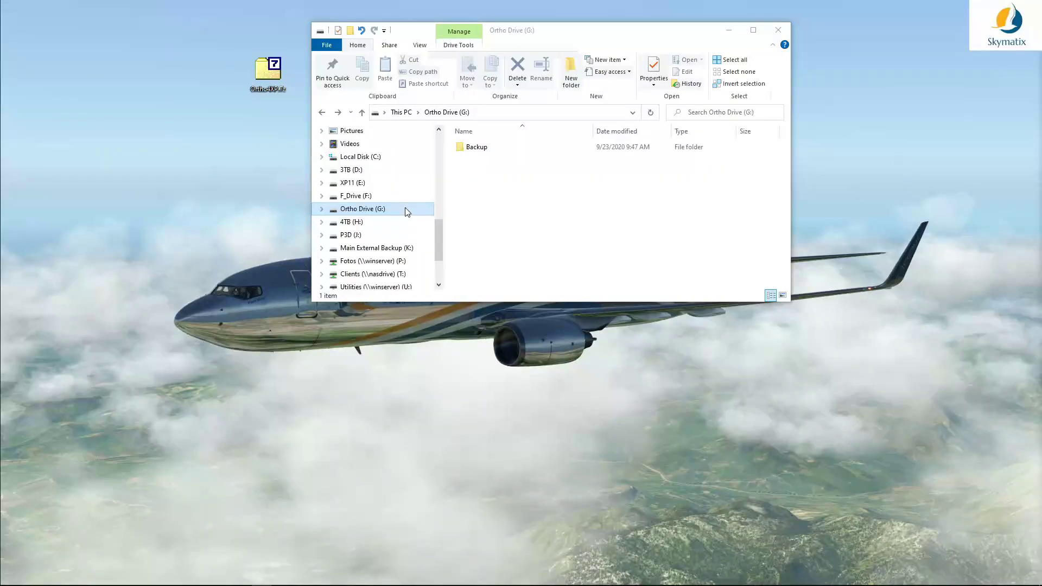
Create an 'Ortho Scenery' folder on G: and extract the Ortho4XP folder from Ortho4XP.7z there.
click(495, 193)
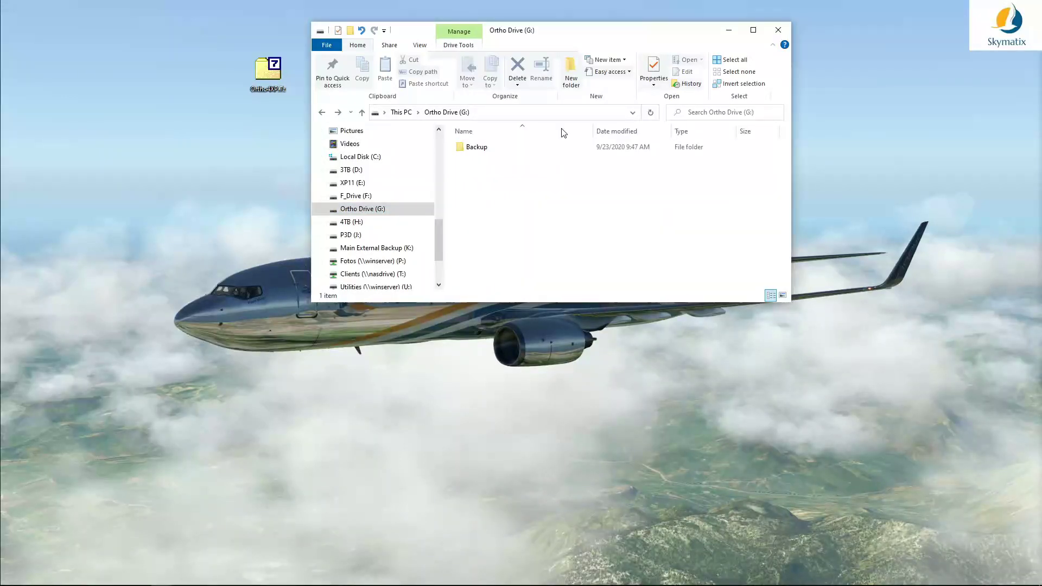
click(569, 71)
right_click(484, 158)
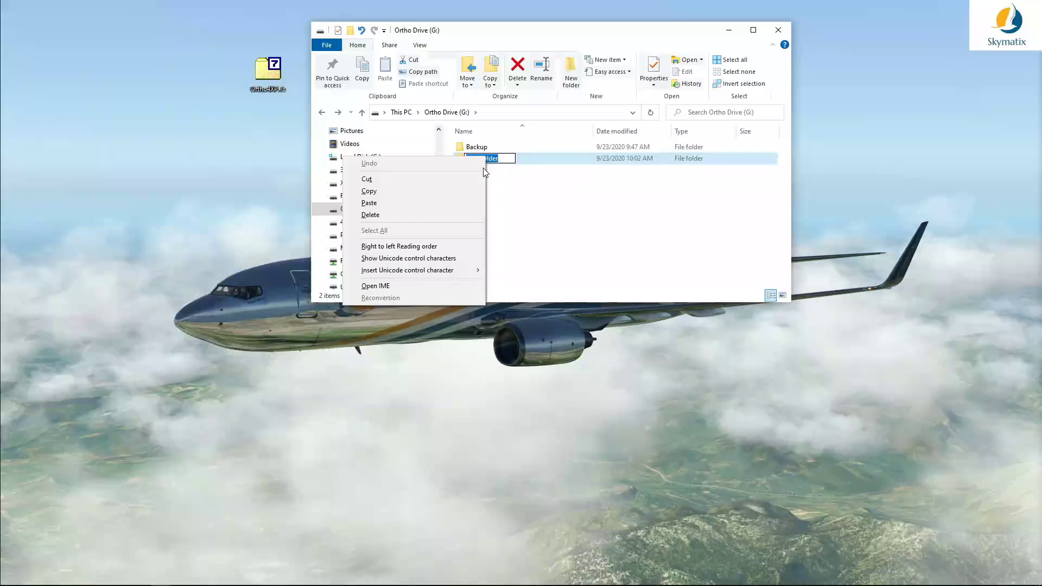
click(459, 203)
click(515, 221)
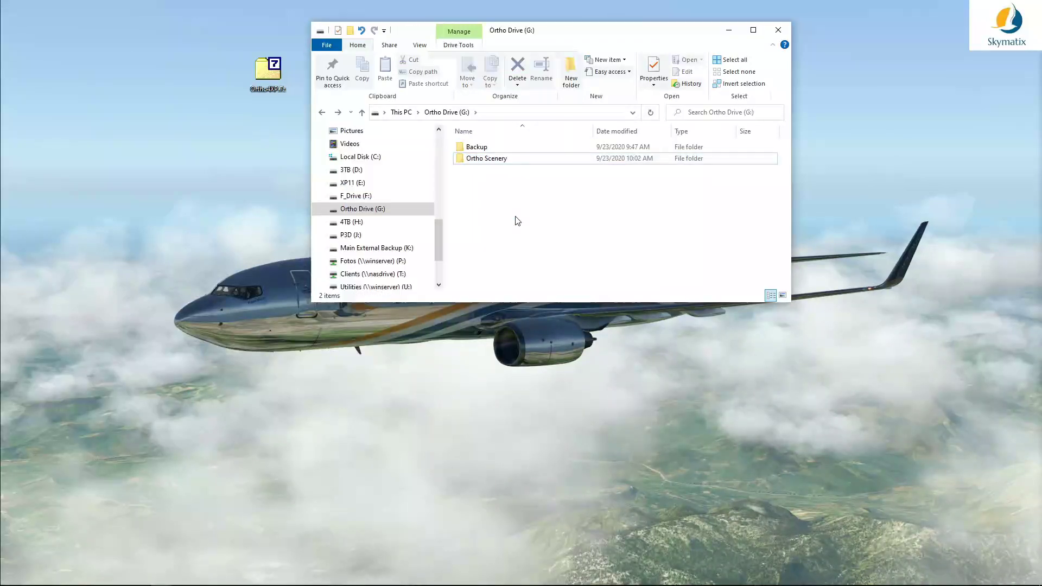
click(273, 75)
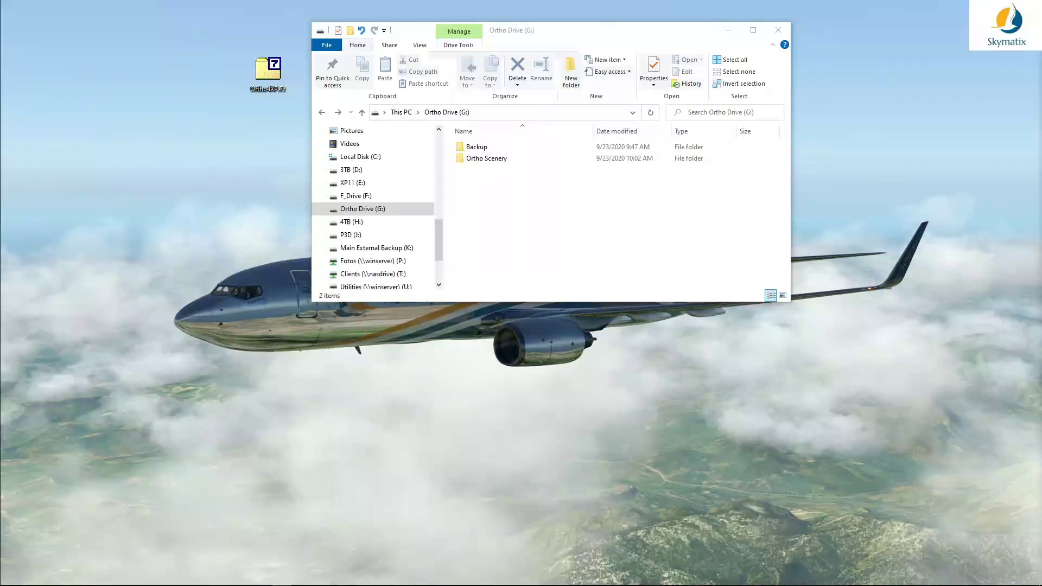
drag(428, 411, 484, 264)
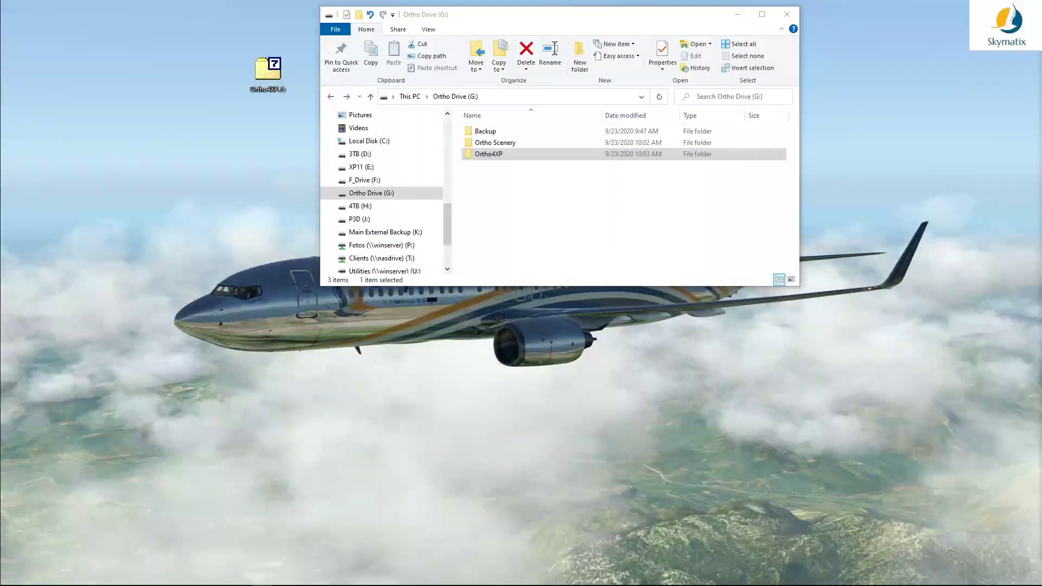
Create a desktop shortcut to Ortho4XP\Binary\Ortho4XP_v130.exe in the top-left corner.
click(634, 154)
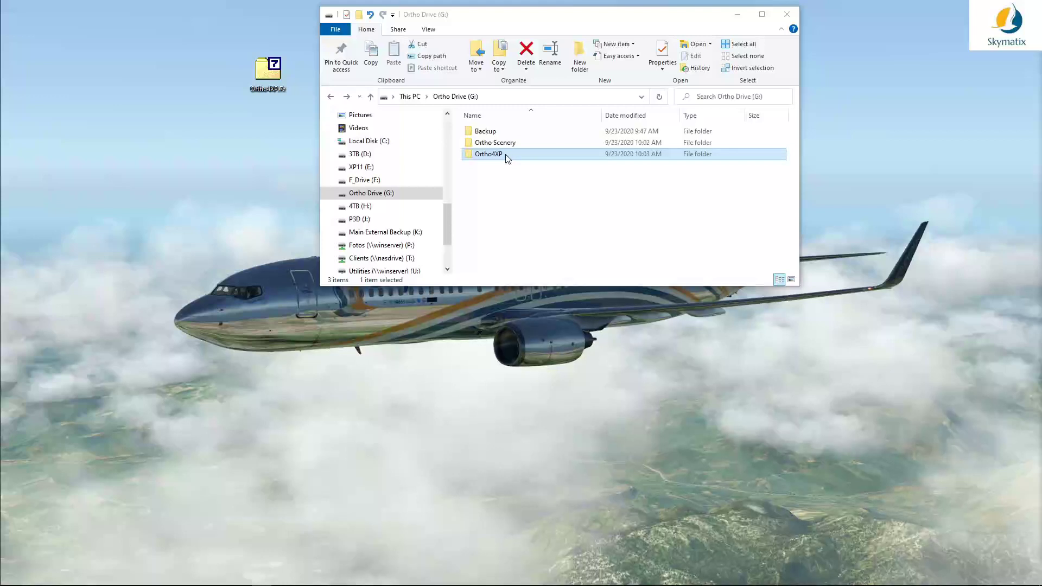
double_click(506, 157)
click(531, 134)
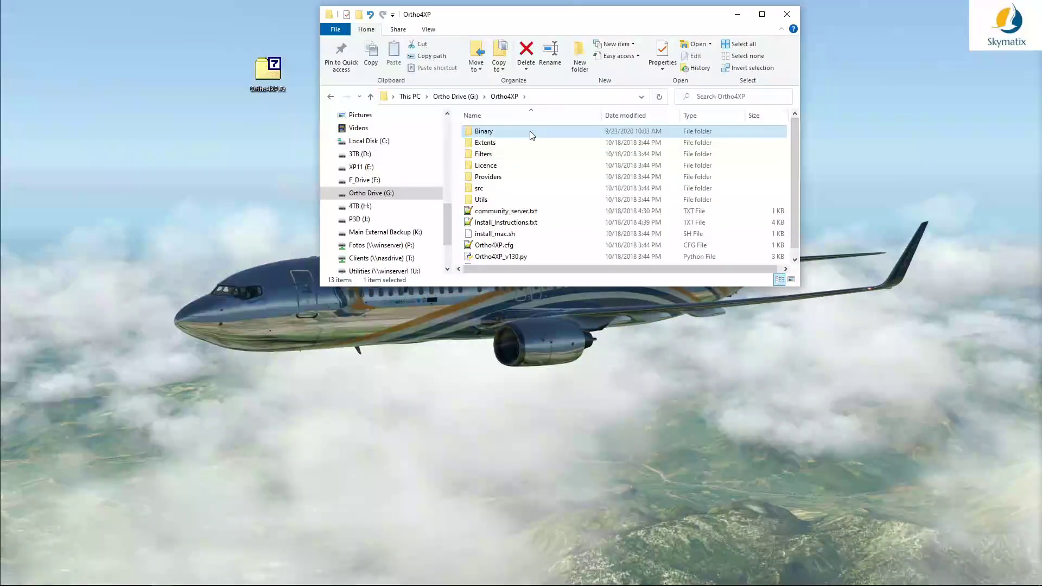
double_click(531, 133)
scroll(534, 163, down, 12)
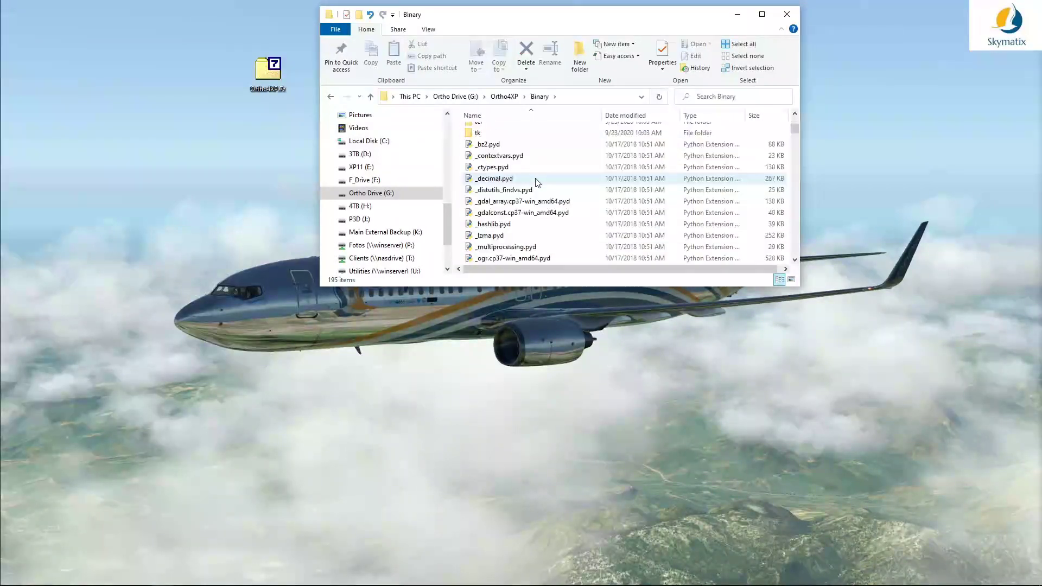
scroll(537, 182, down, 18)
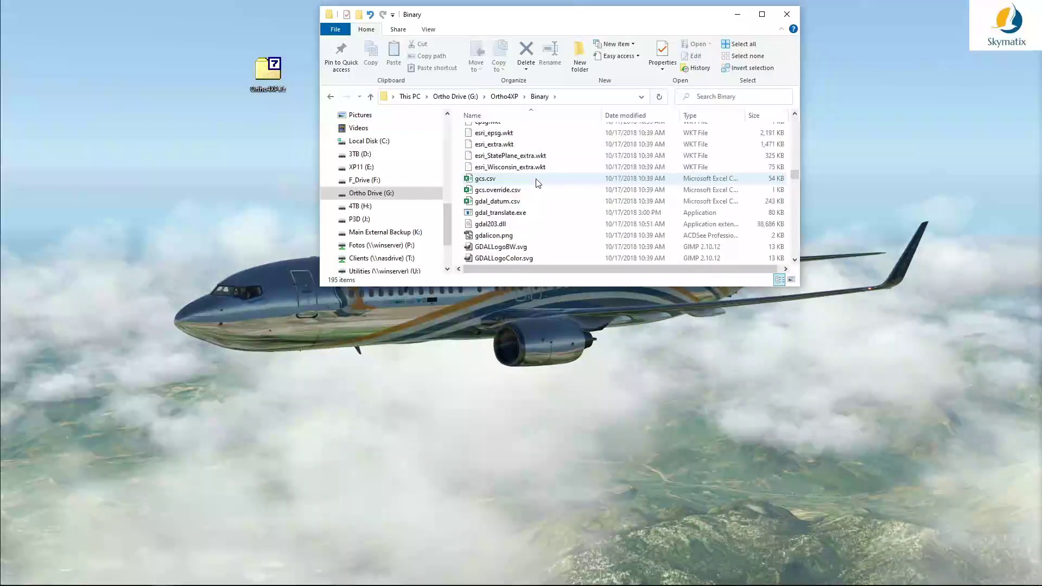
scroll(538, 183, down, 15)
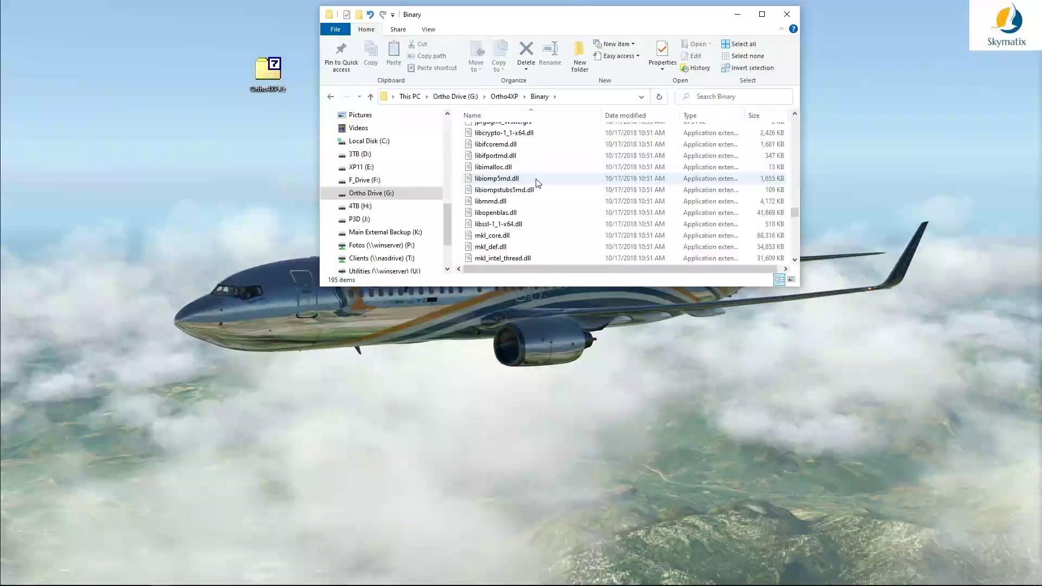
drag(529, 171, 114, 80)
click(132, 154)
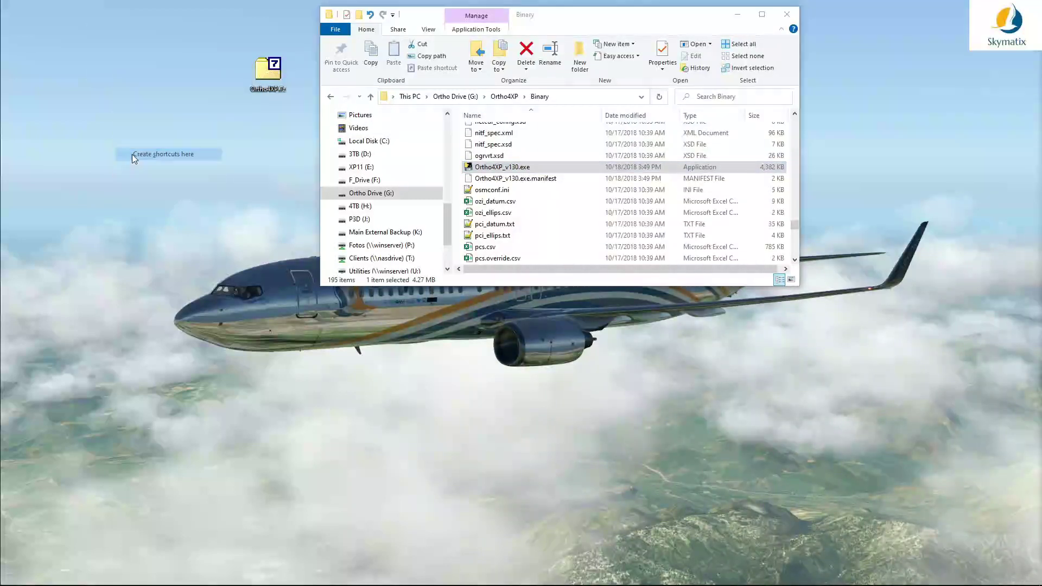
drag(100, 22, 20, 21)
Close File Explorer and delete the Ortho4XP.7z archive from the desktop.
click(332, 97)
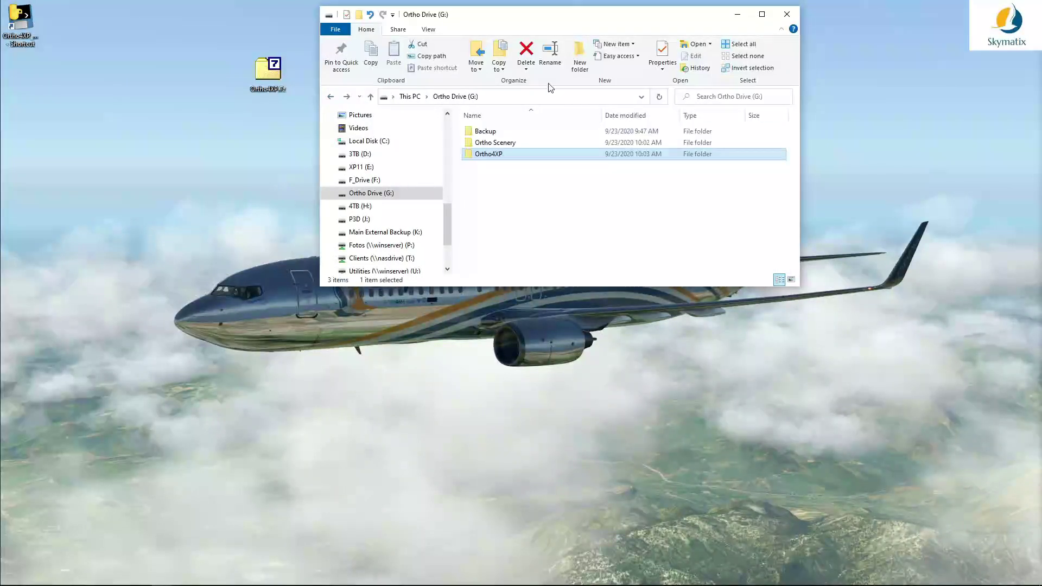
key(alt+F4)
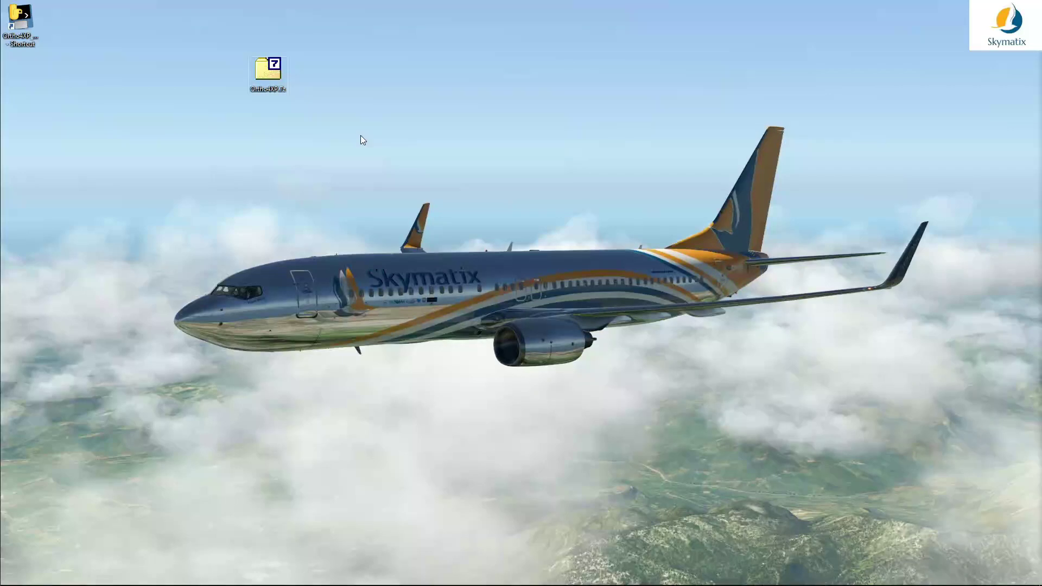
key(Delete)
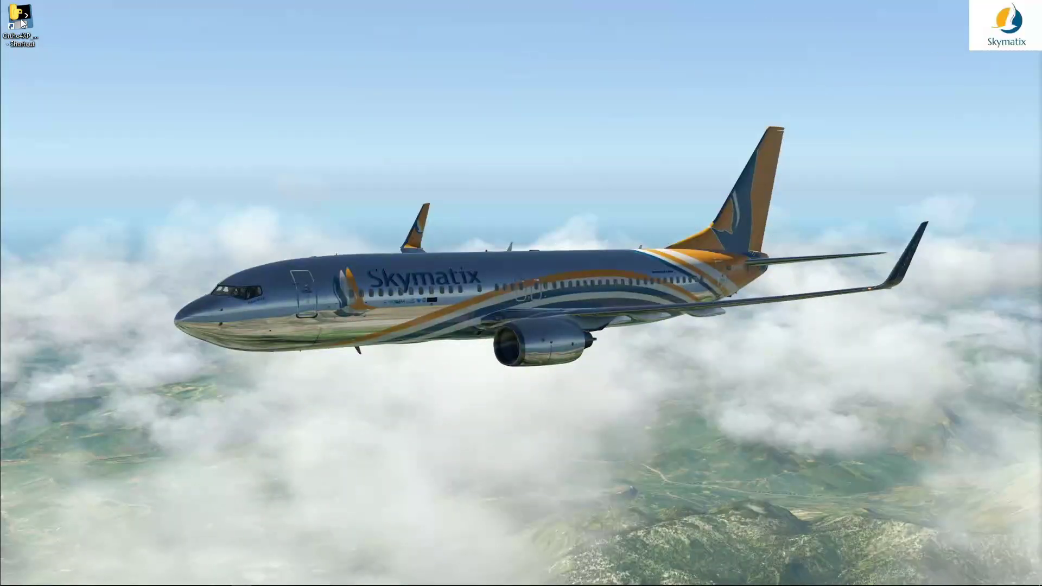
Launch Ortho4XP 1.30 from the desktop shortcut and move its window beside the console.
double_click(22, 21)
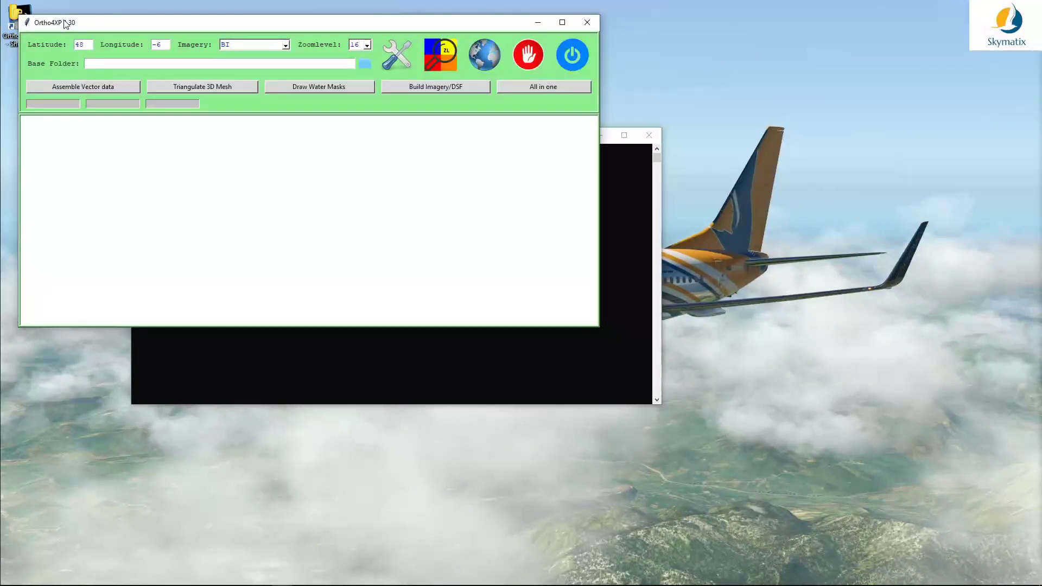
drag(170, 24, 313, 30)
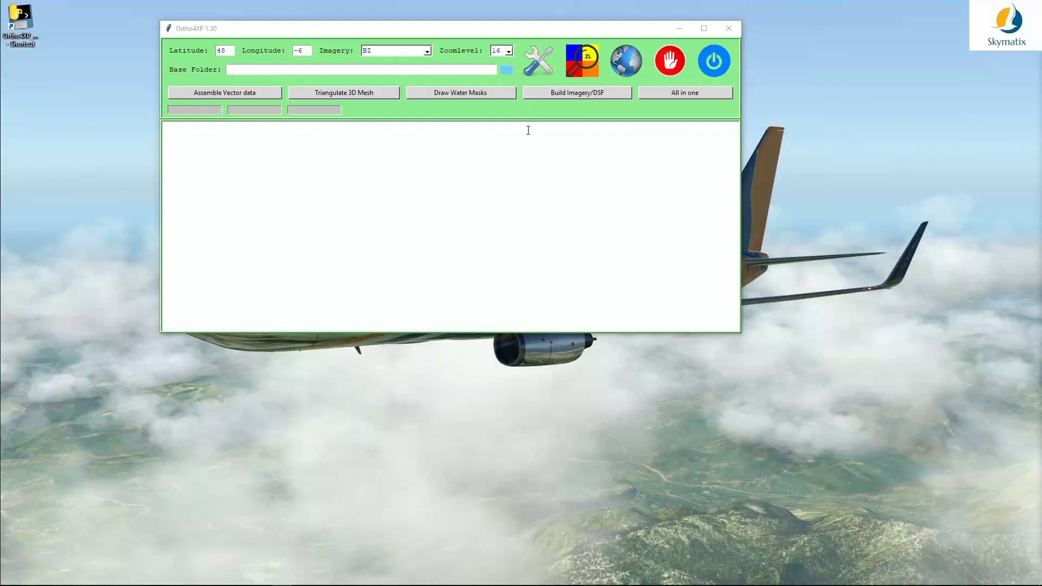
Open the Ortho4XP Config window from the tools icon.
click(542, 66)
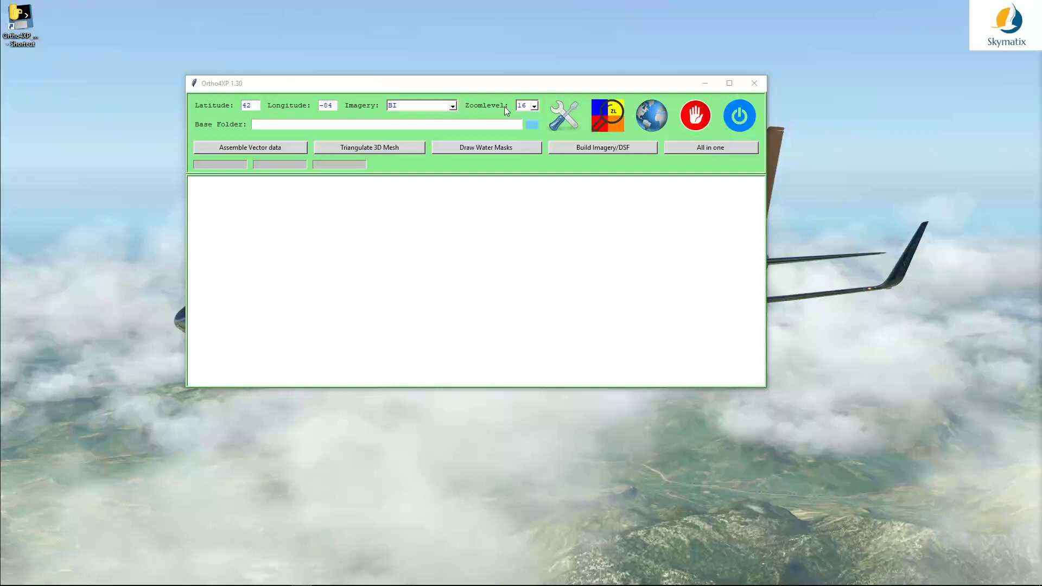
Set Ortho4XP's Base Folder to G:/Ortho Scenery/.
click(531, 126)
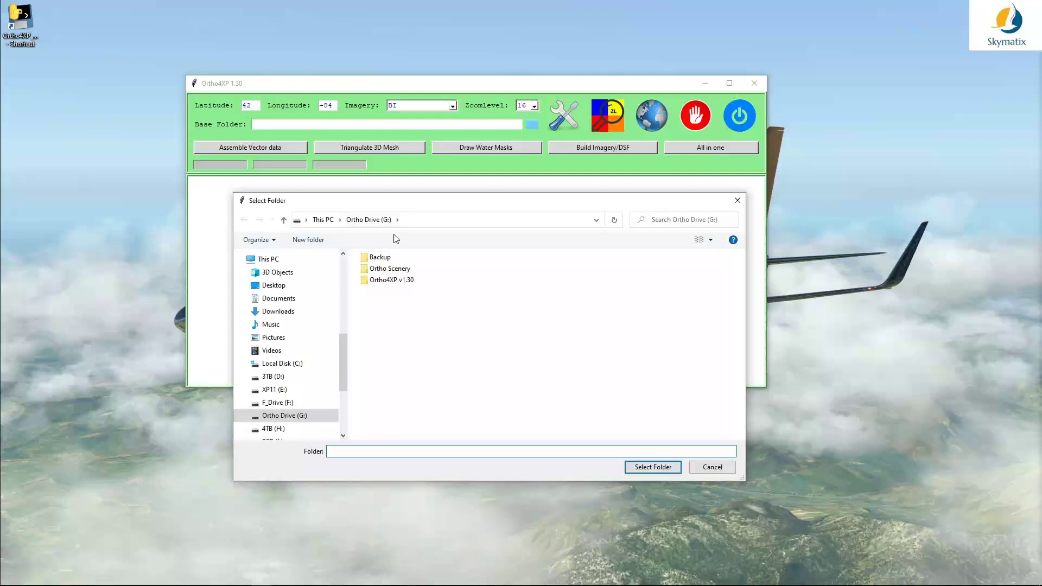
double_click(395, 270)
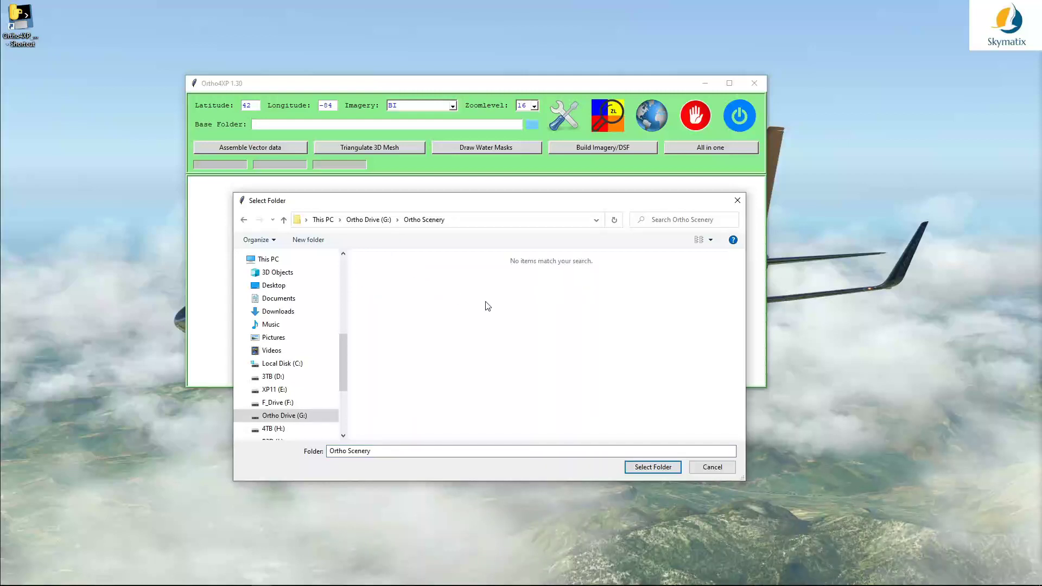
click(651, 466)
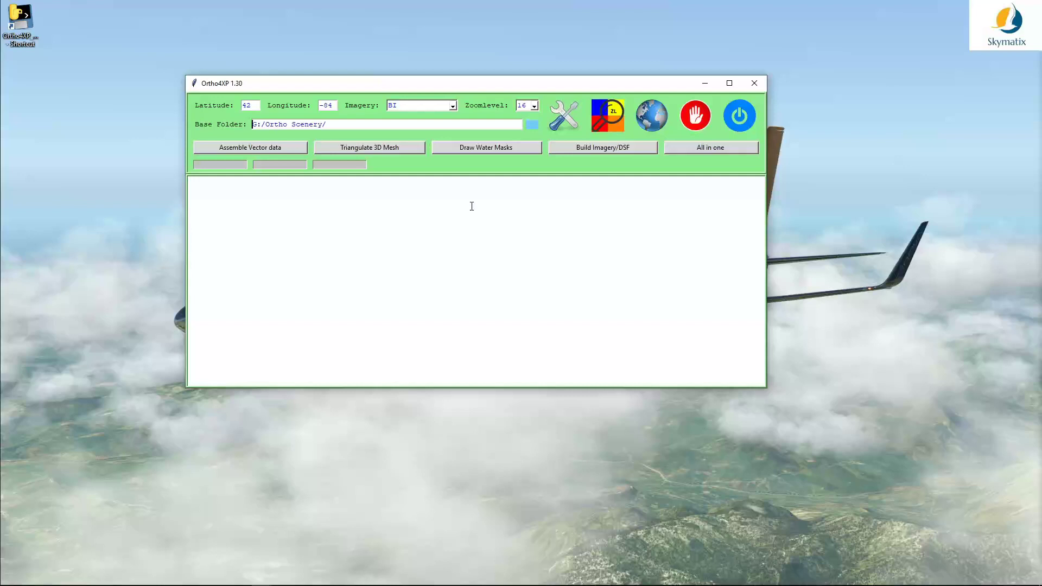
Open the tile map full-screen and pan it to southern Africa.
click(653, 116)
drag(498, 139, 556, 94)
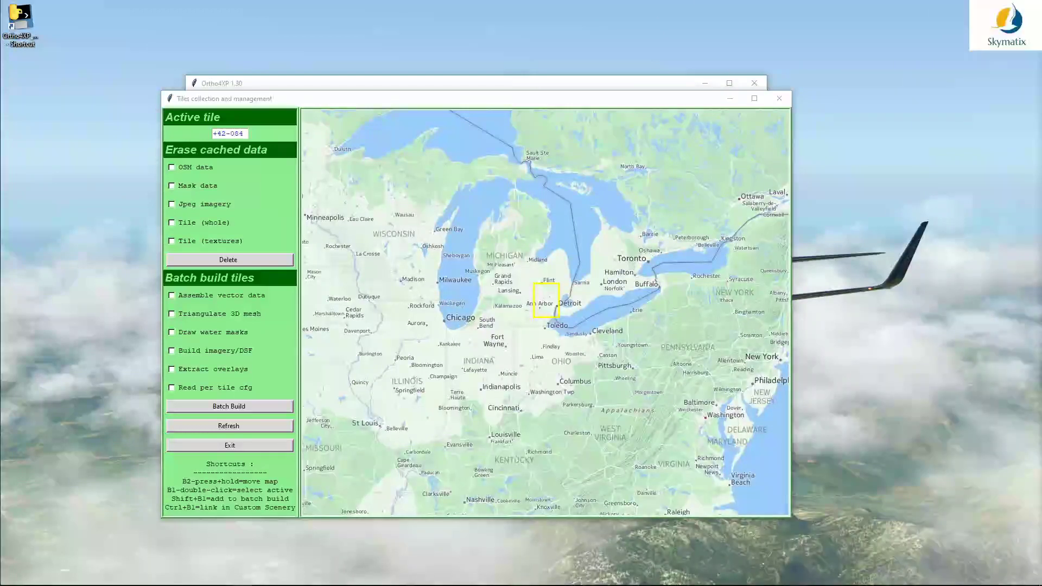
double_click(444, 98)
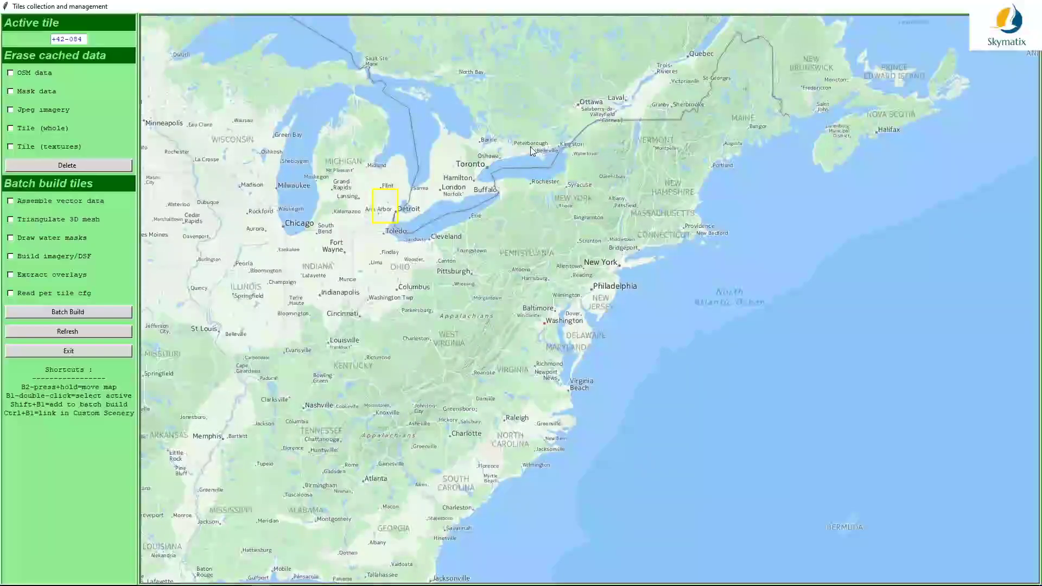
drag(673, 236, 366, 166)
drag(653, 326, 204, 216)
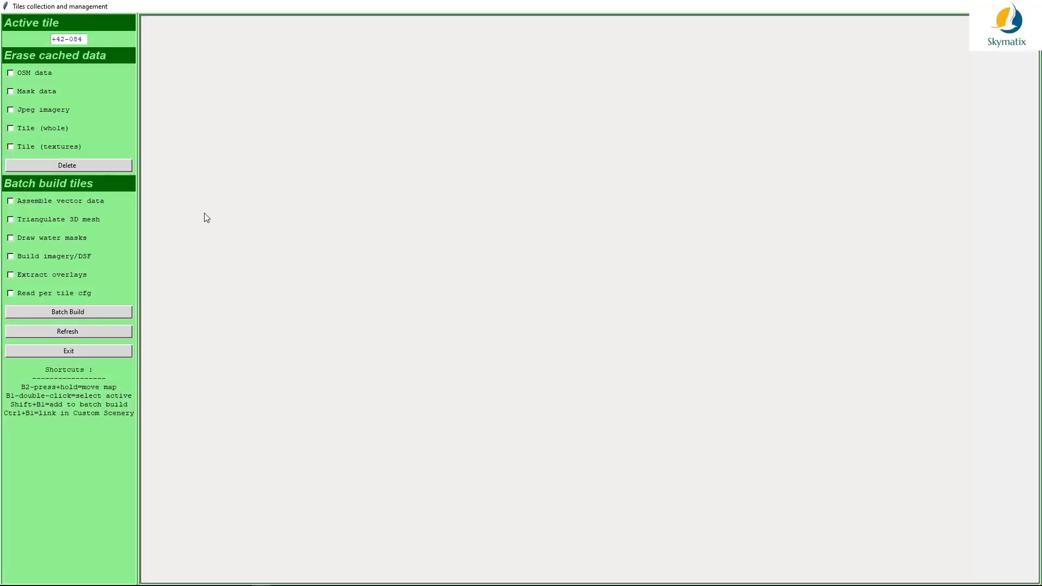
drag(623, 350, 217, 22)
drag(757, 426, 551, 106)
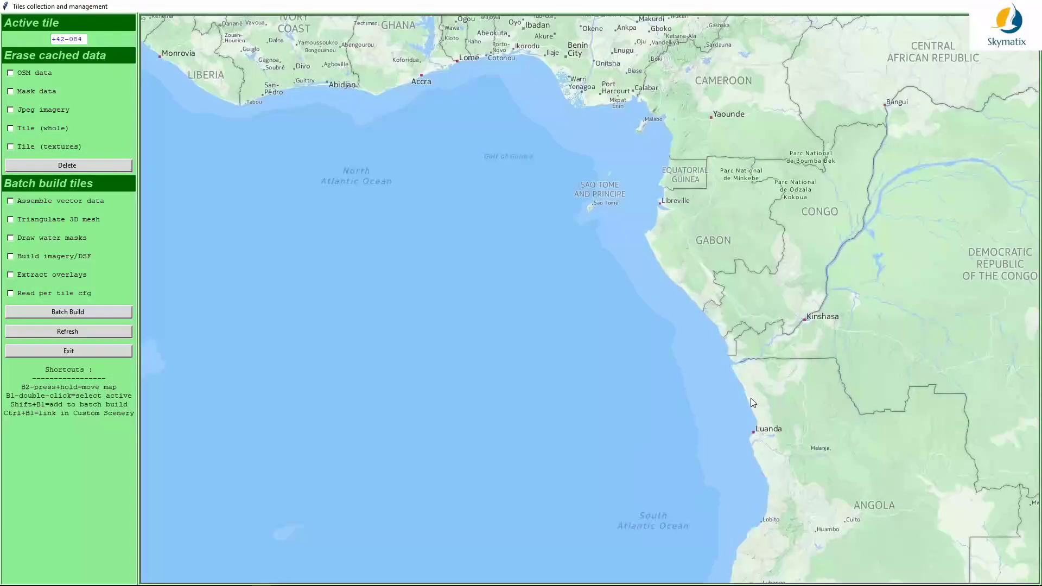
drag(651, 488, 337, 116)
drag(597, 434, 347, 186)
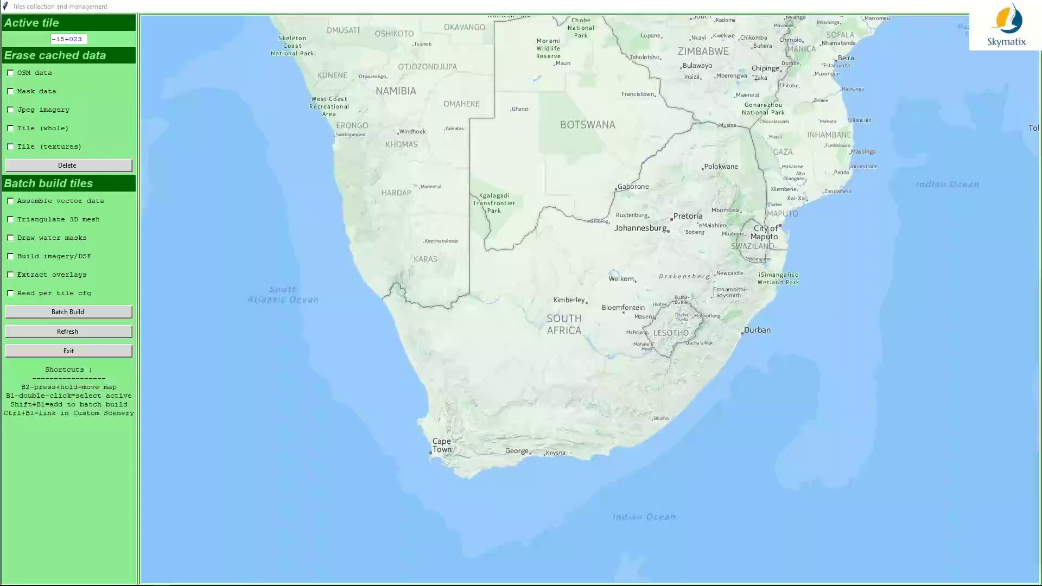
Make tile -34+018 at Cape Town active and batch-mark it with the tile south of it.
double_click(435, 451)
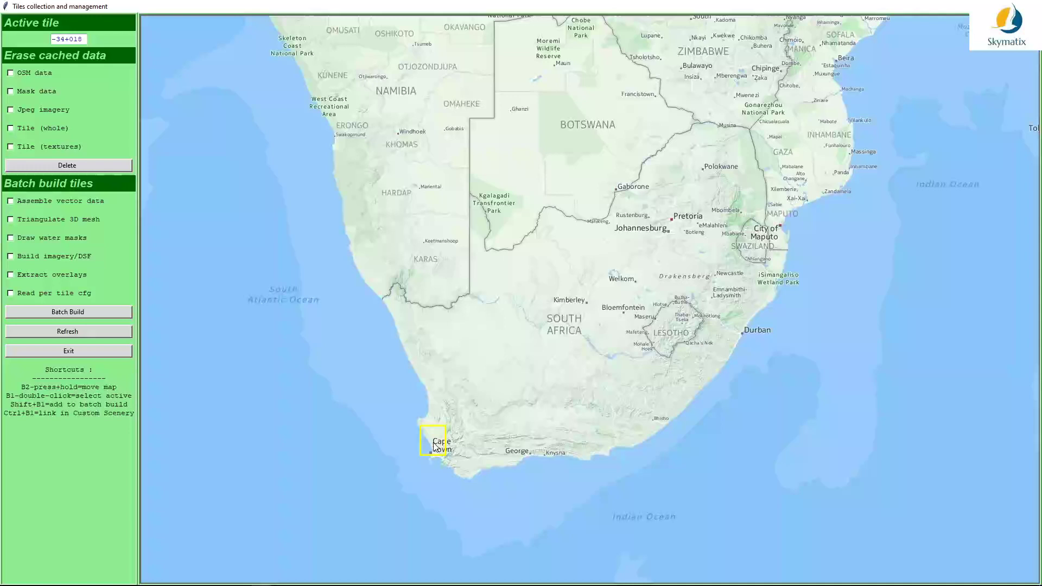
shift+click(435, 448)
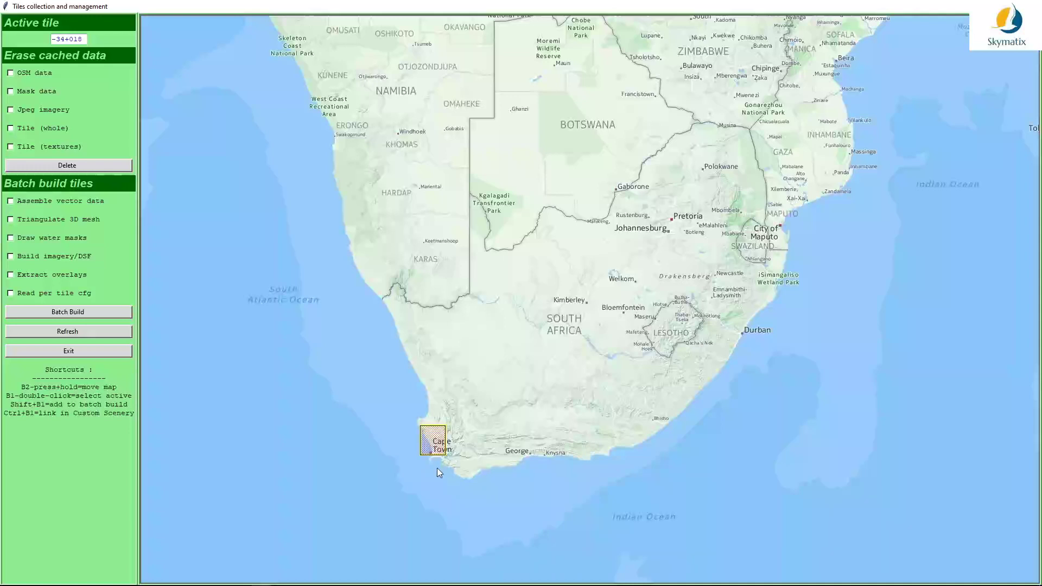
shift+click(437, 466)
Enable vector data assembly, 3D mesh triangulation, water masks and overlay extraction for the batch build.
click(11, 201)
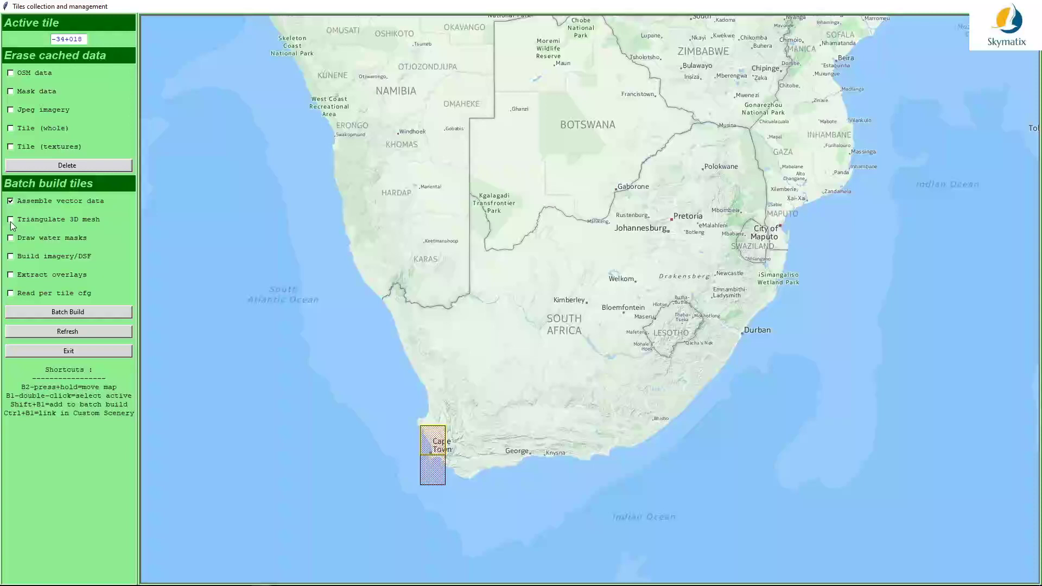
click(11, 223)
click(11, 239)
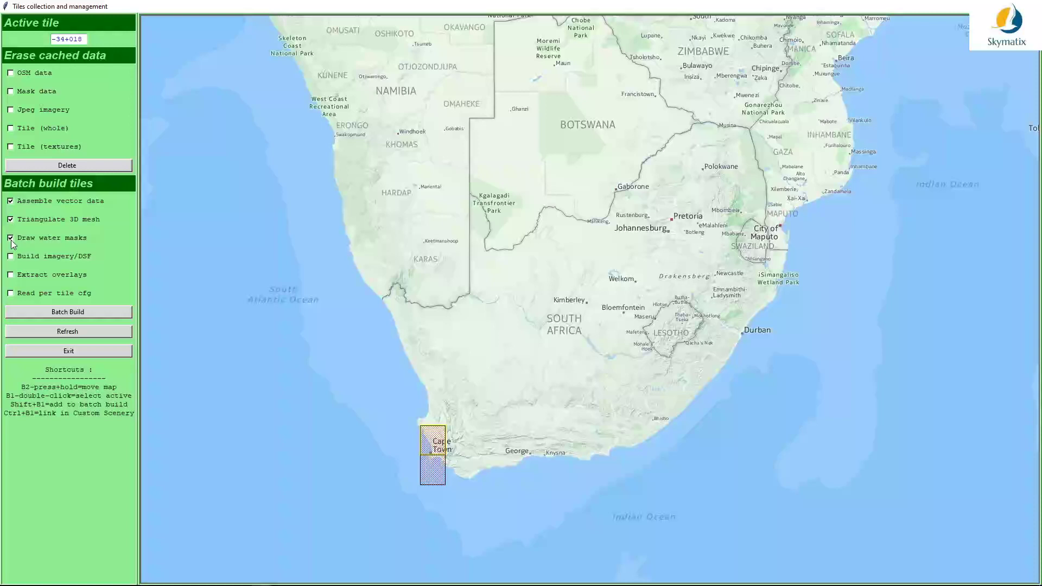
click(12, 275)
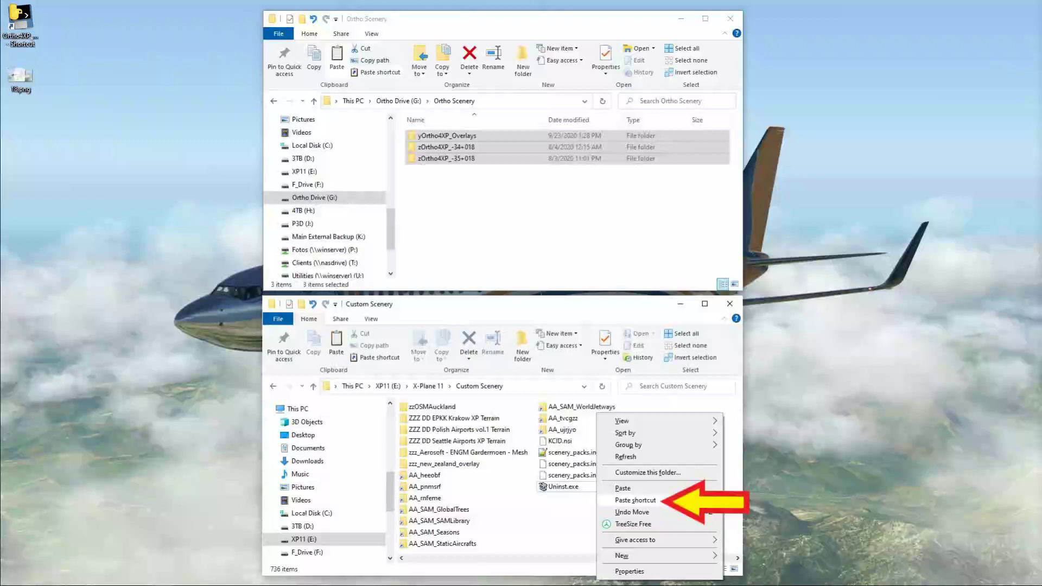
Paste shortcuts to yOrtho4XP_Overlays, zOrtho4XP_-34+018 and zOrtho4XP_-35+018 into Custom Scenery.
key(s)
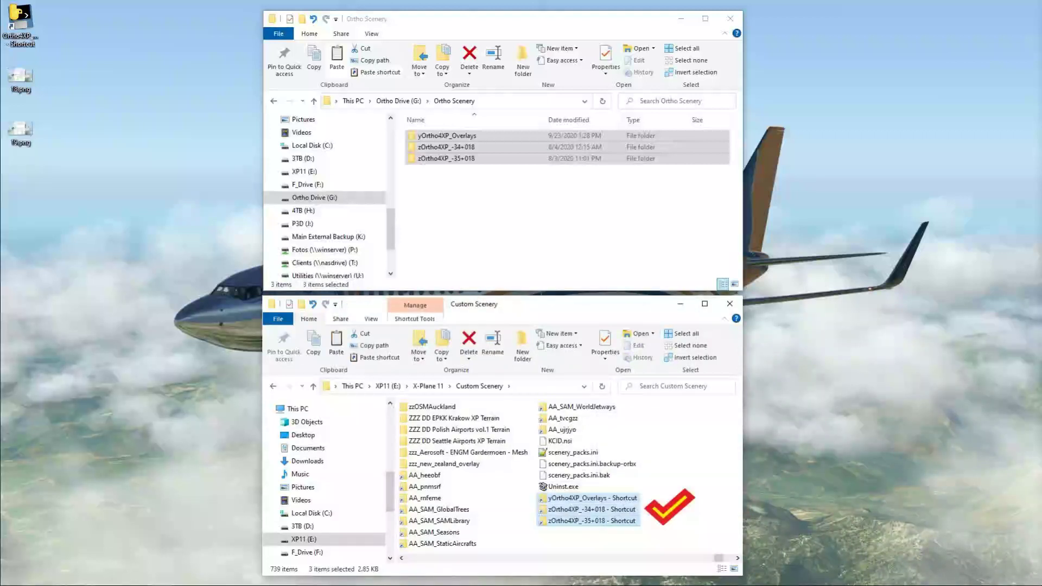